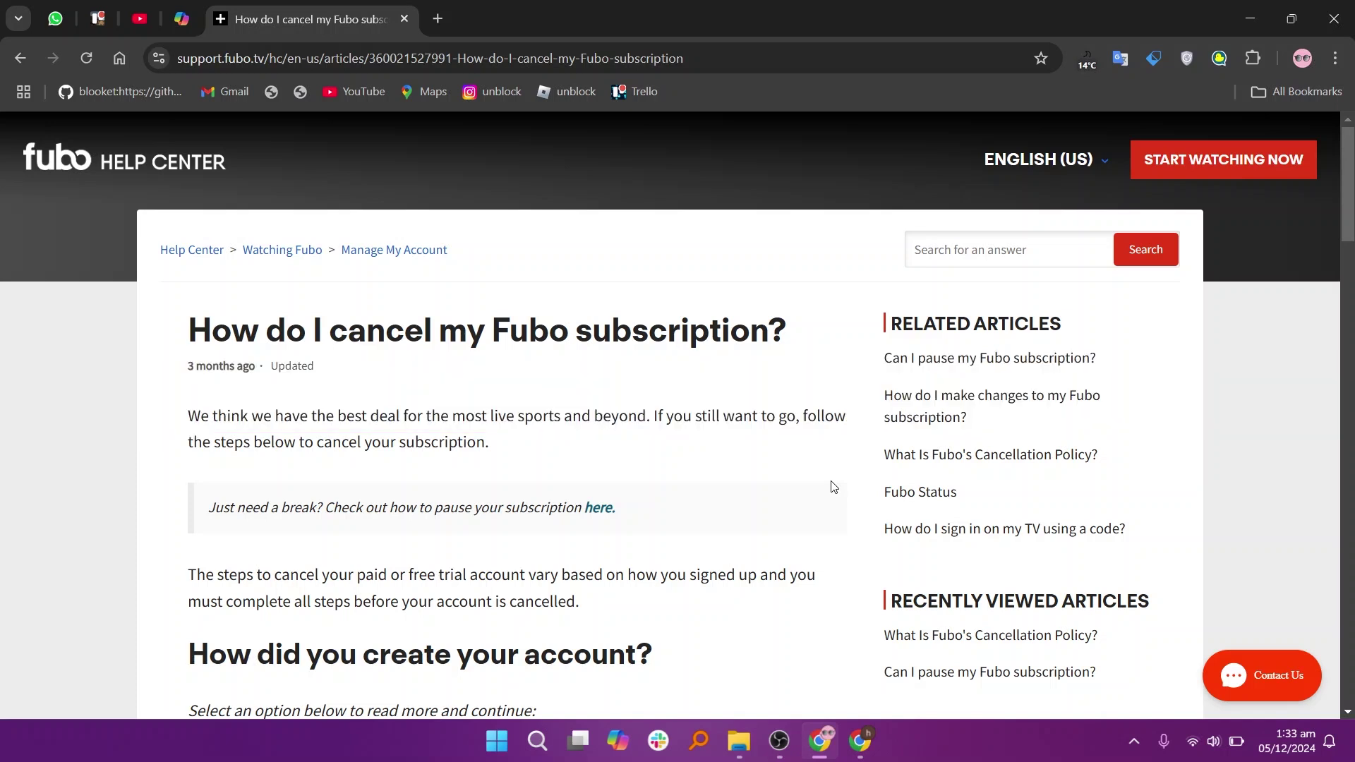
{"action": "scroll", "coordinate": [831, 486], "scroll_direction": "down", "scroll_amount": 6}
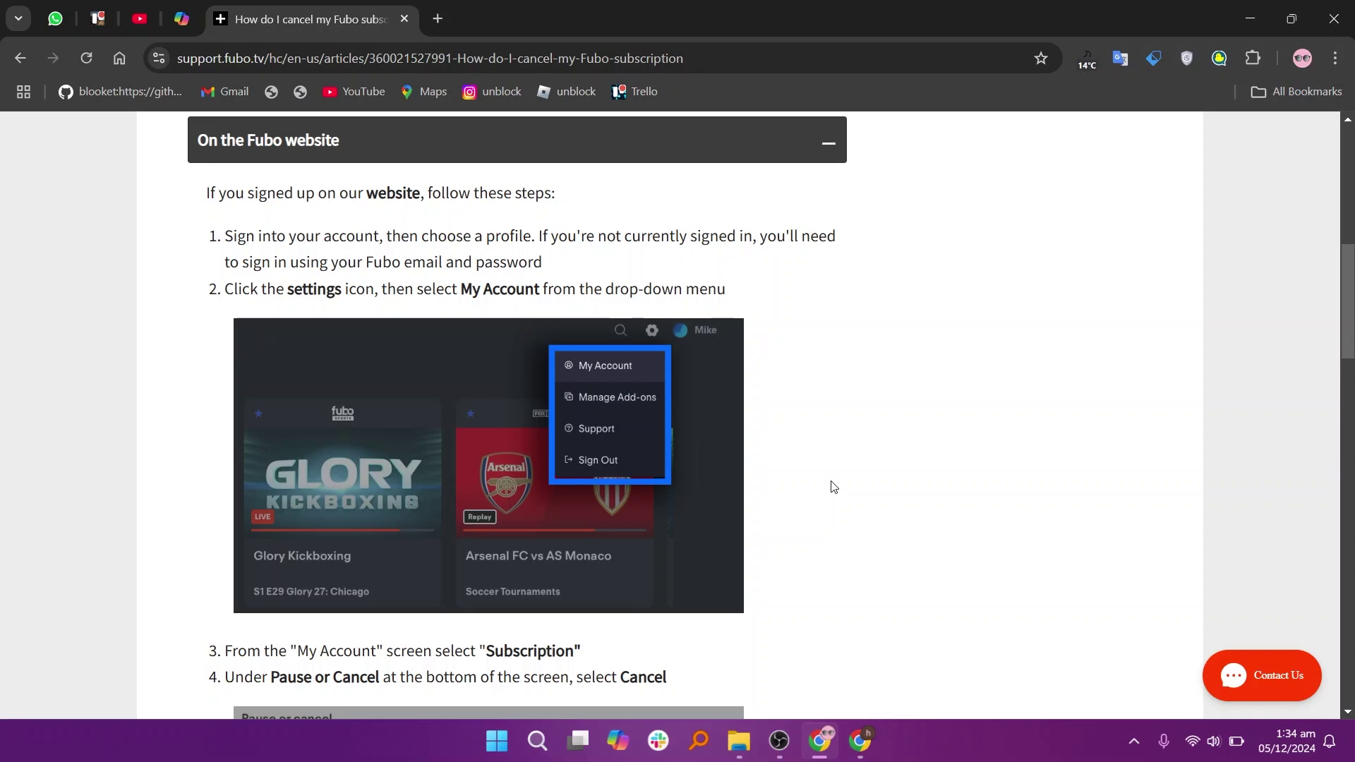
{"action": "scroll", "coordinate": [831, 487], "scroll_direction": "down", "scroll_amount": 5}
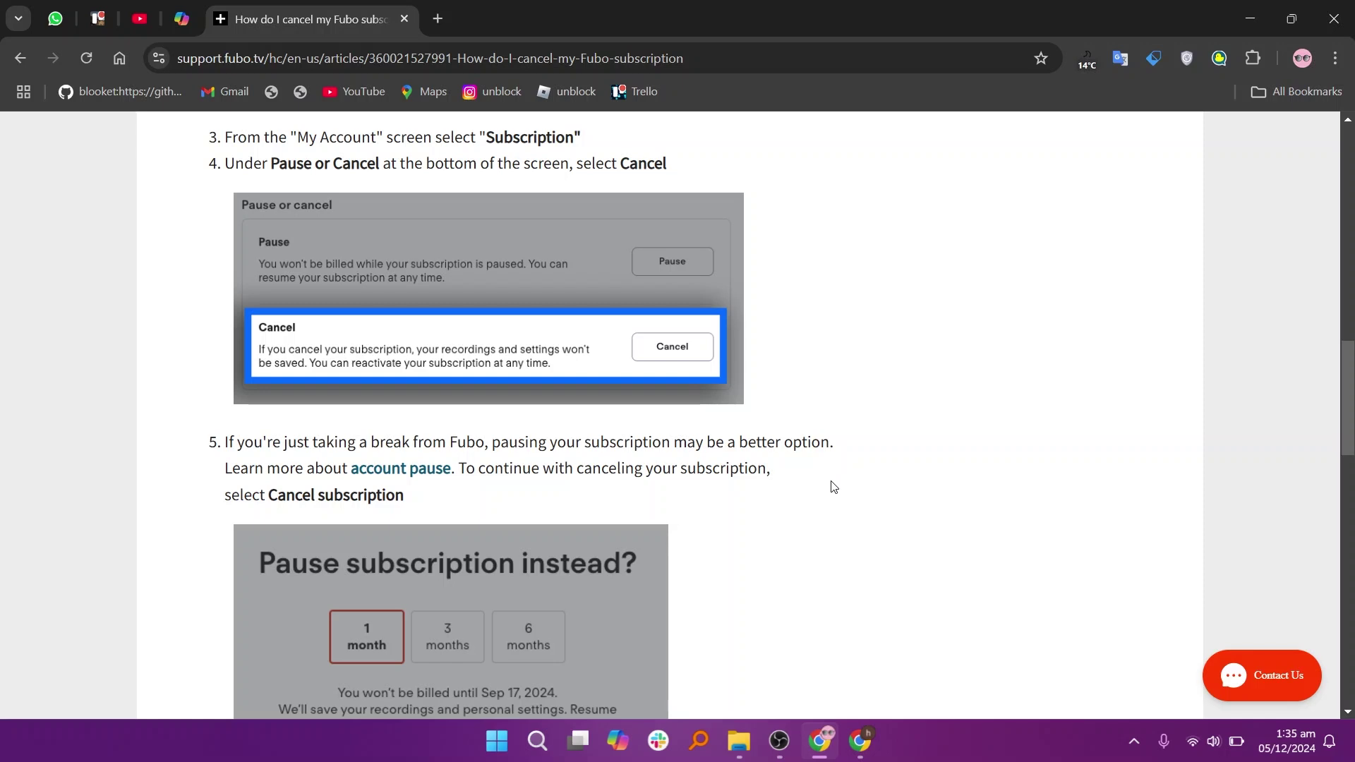
{"action": "scroll", "coordinate": [832, 487], "scroll_direction": "down", "scroll_amount": 3}
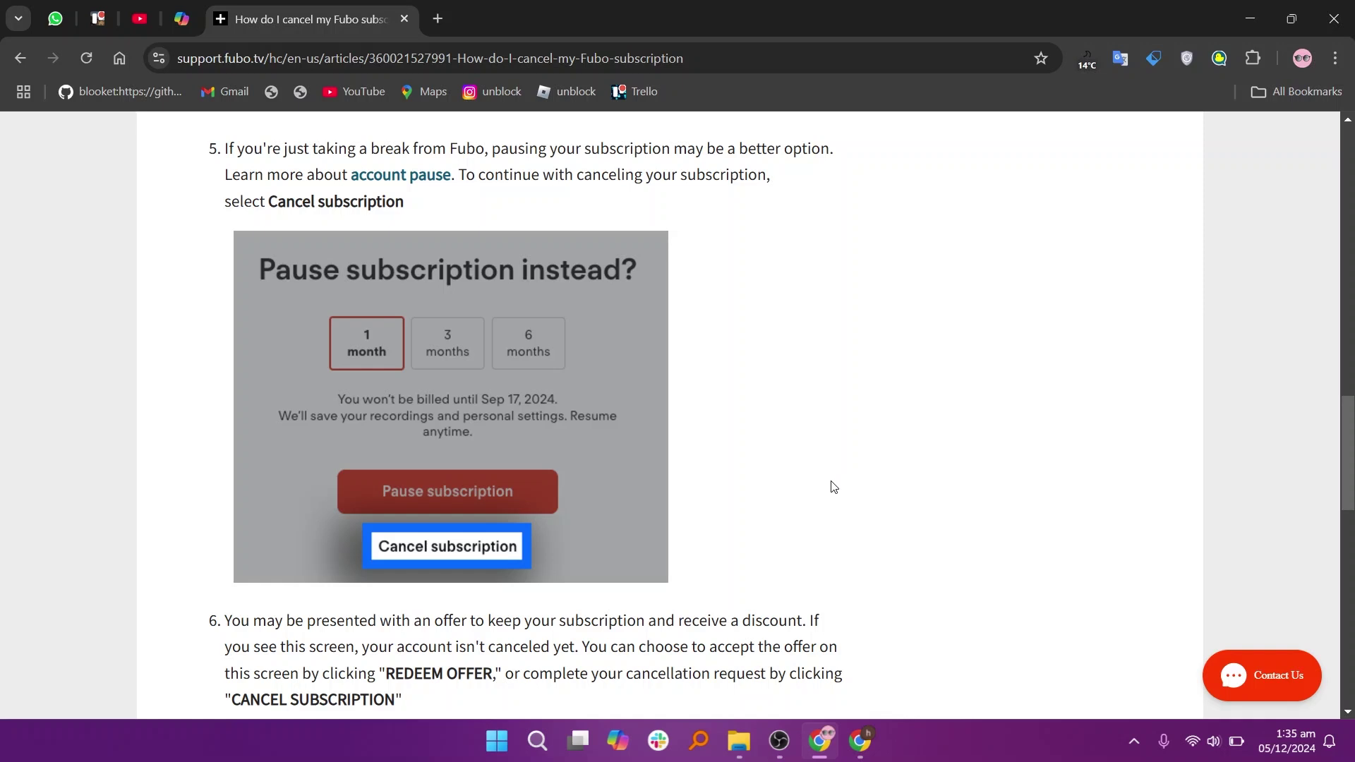
{"action": "scroll", "coordinate": [831, 486], "scroll_direction": "down", "scroll_amount": 3}
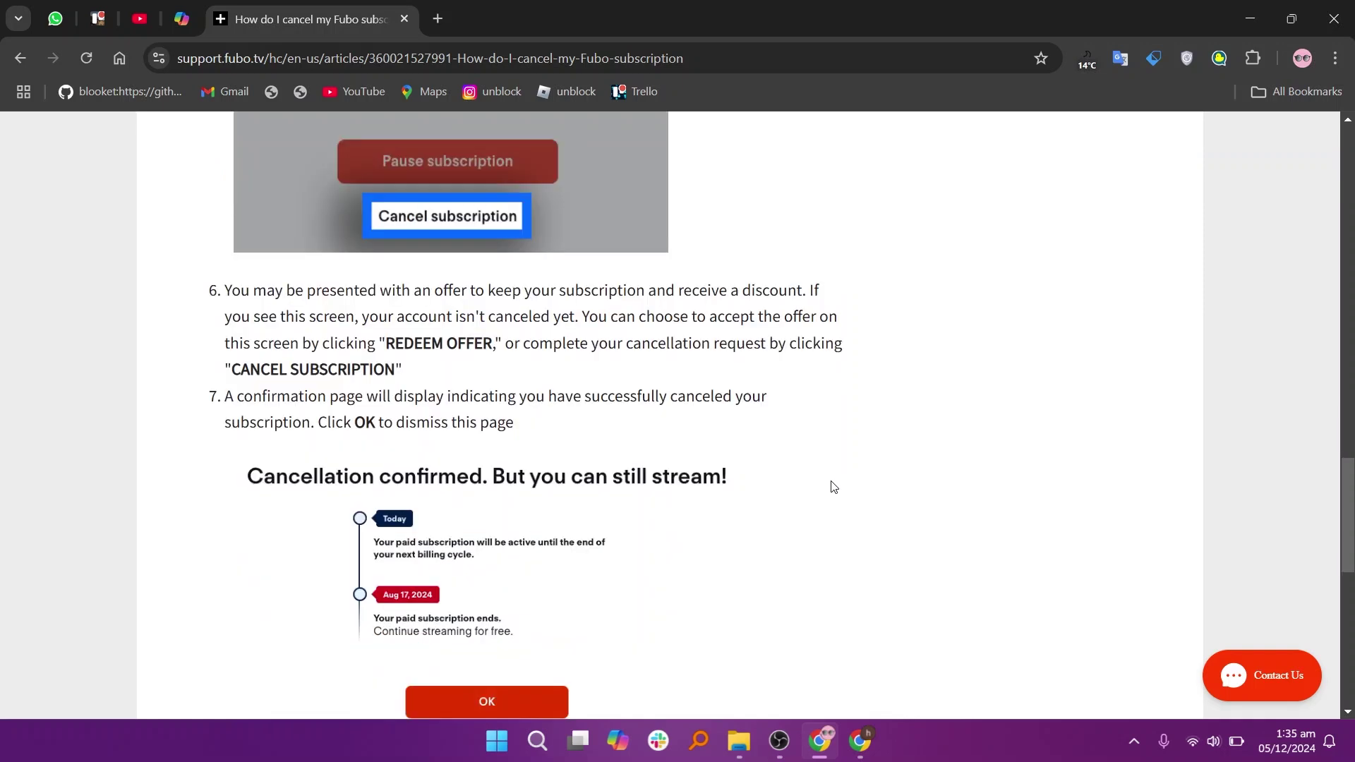
{"action": "scroll", "coordinate": [831, 488], "scroll_direction": "down", "scroll_amount": 2}
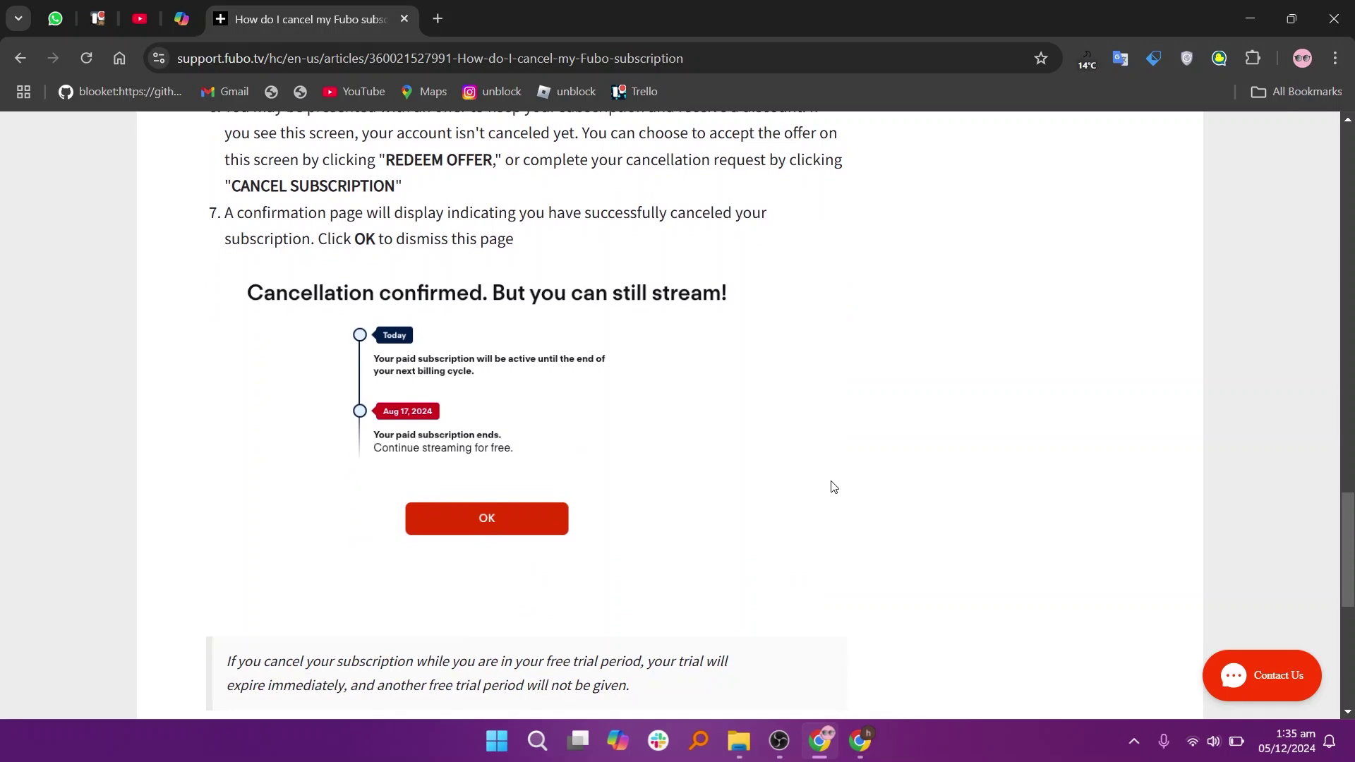